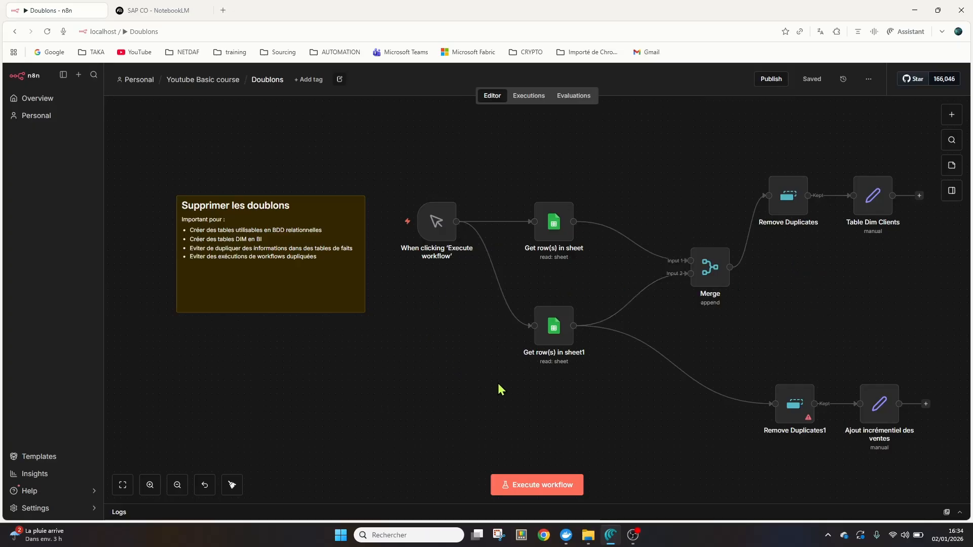
# - Delete the connection between Get row(s) in sheet1 and Remove Duplicates1, and execute the workflow
pyautogui.moveTo(448, 283)
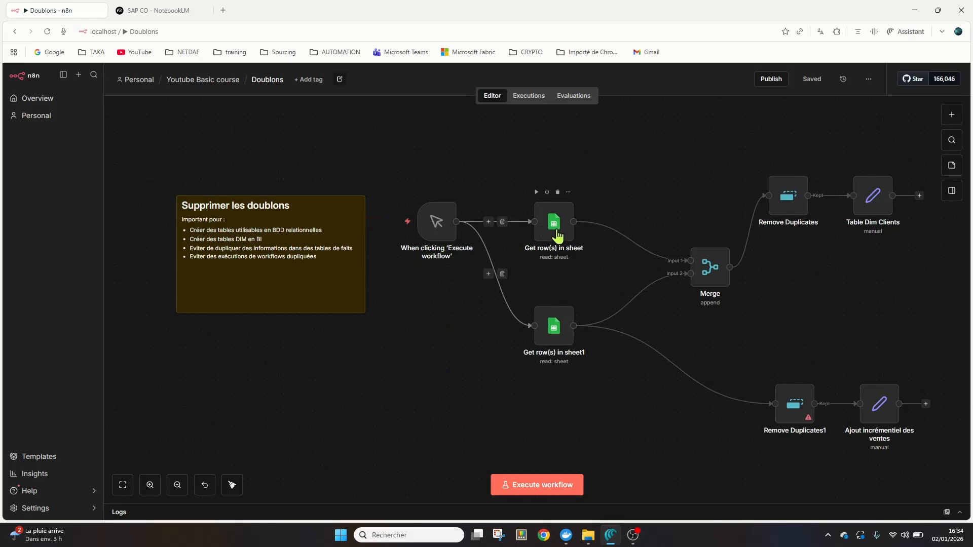
pyautogui.moveTo(564, 196)
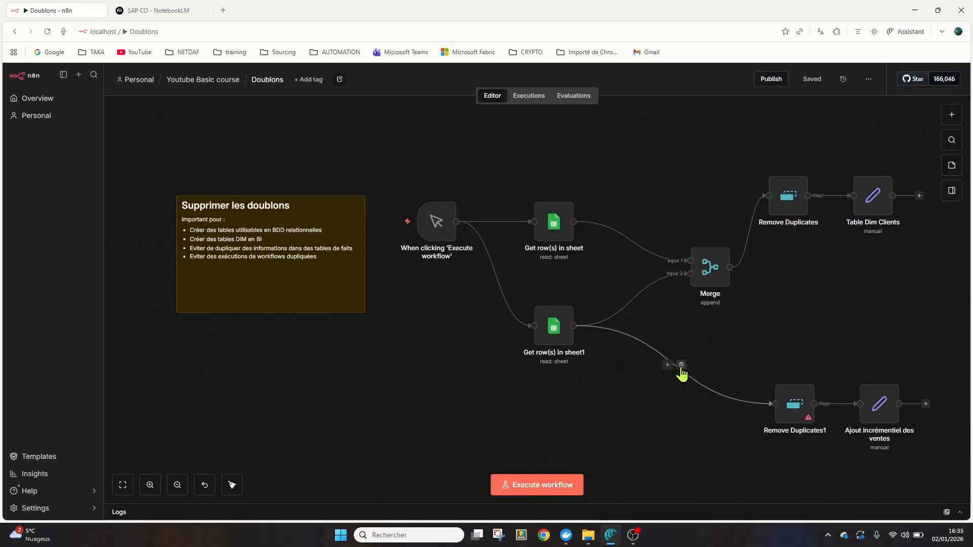
pyautogui.click(682, 365)
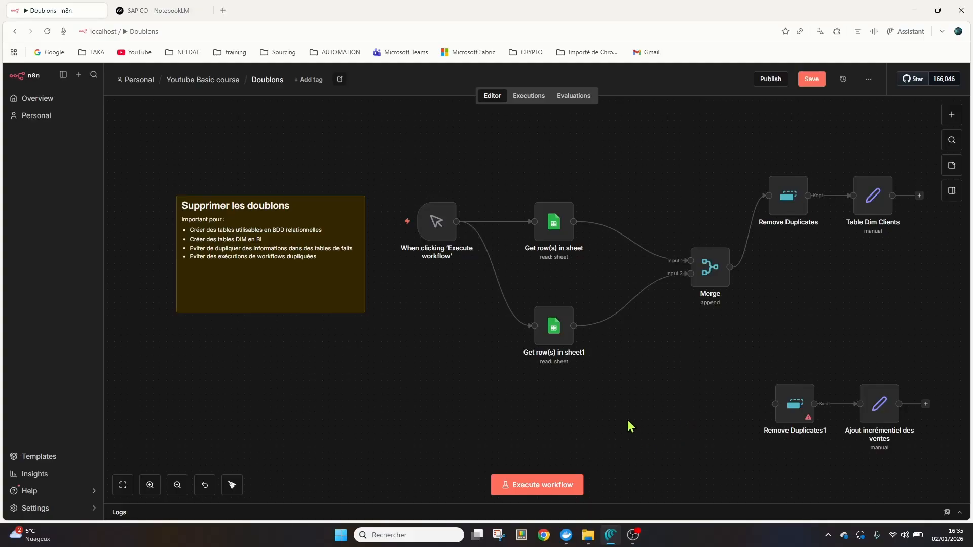
pyautogui.click(527, 490)
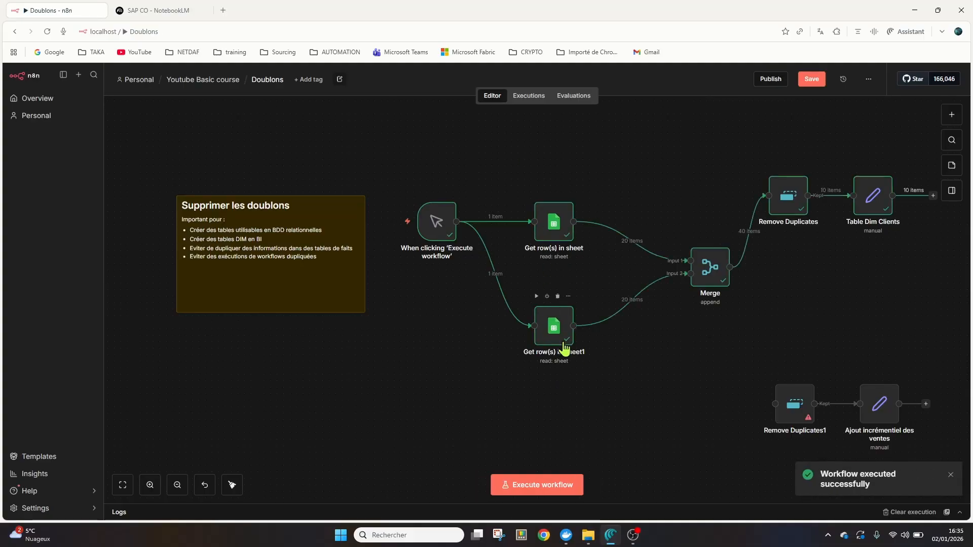
# - Examine both pages of the Merge node's output table for repeated rows
pyautogui.doubleClick(706, 277)
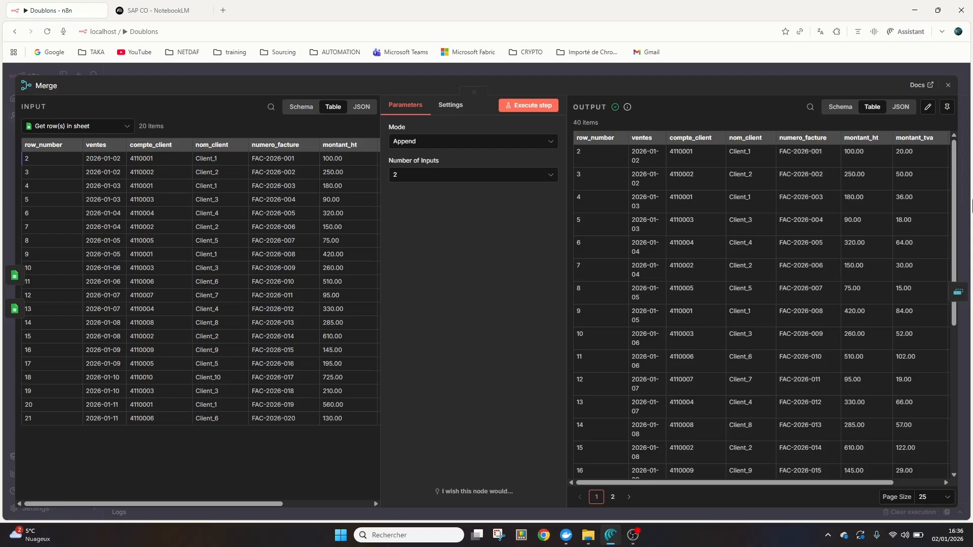
pyautogui.moveTo(954, 209); pyautogui.dragTo(955, 362)
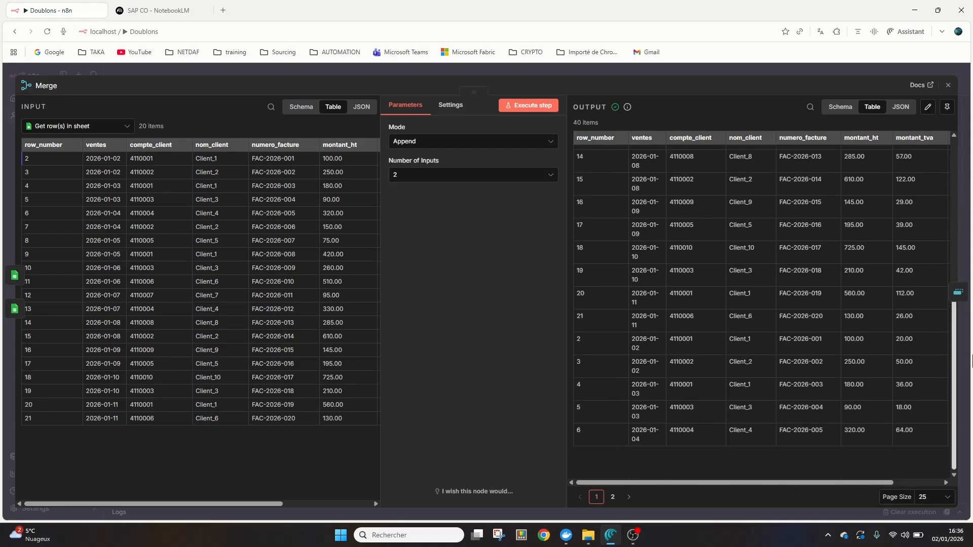
pyautogui.click(613, 496)
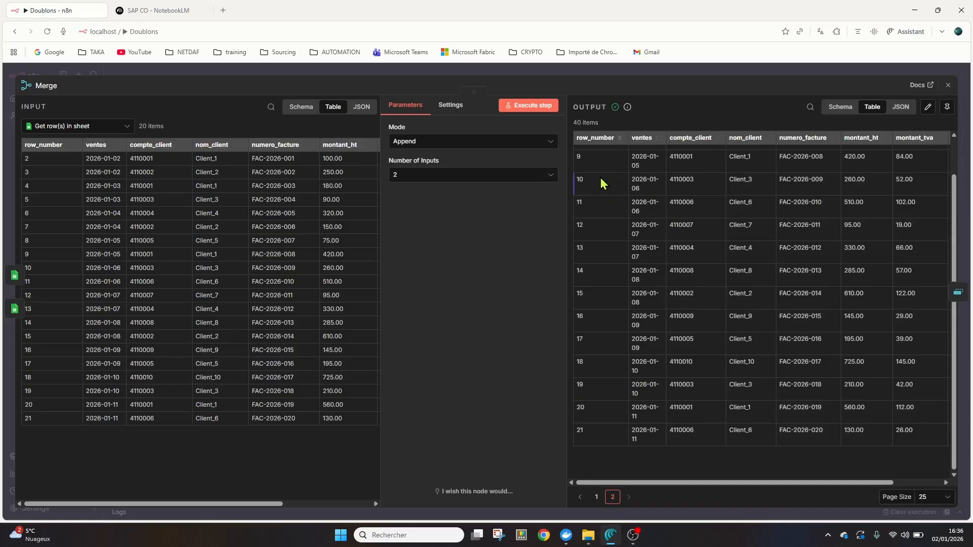
pyautogui.click(949, 85)
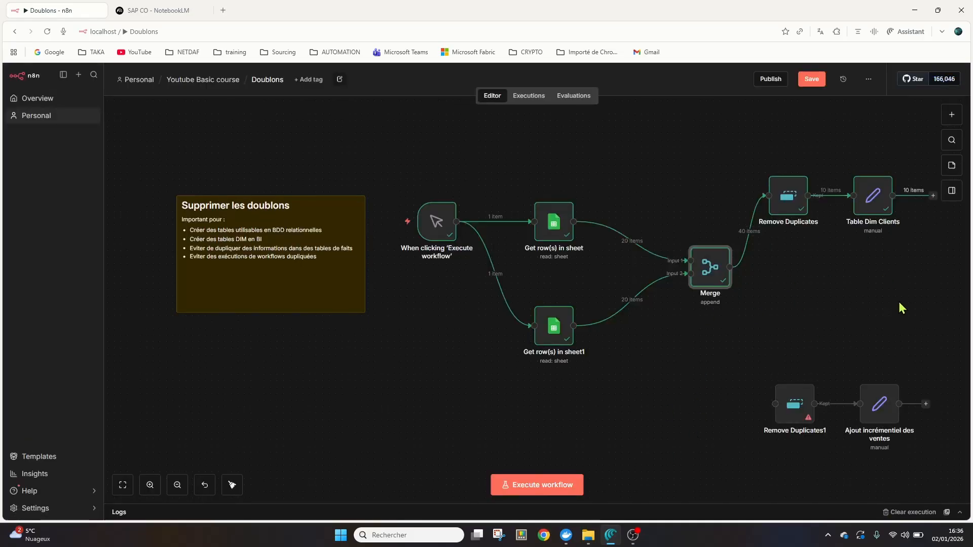
# - Open the Remove Duplicates node after Merge and choose Remove Items Repeated Within Current Input as its operation
pyautogui.click(783, 207)
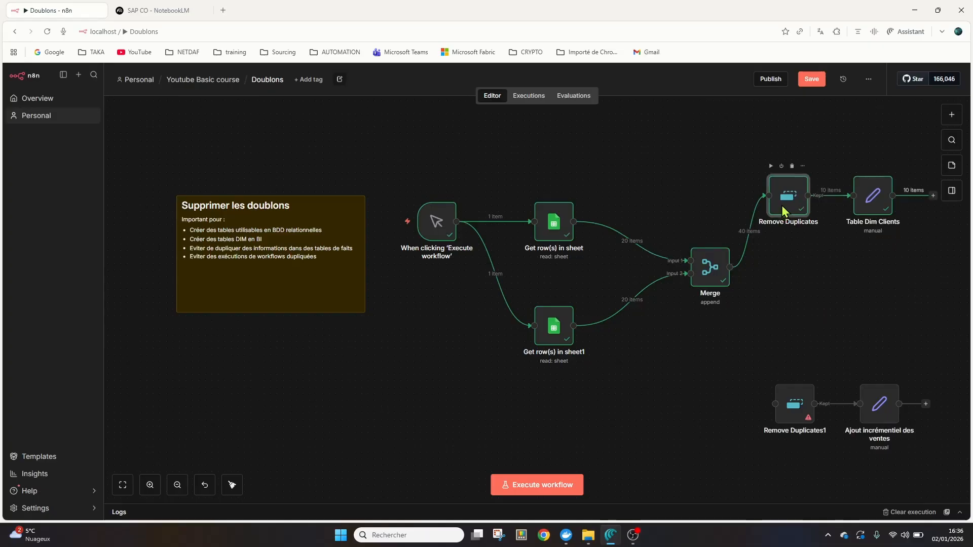
pyautogui.doubleClick(781, 205)
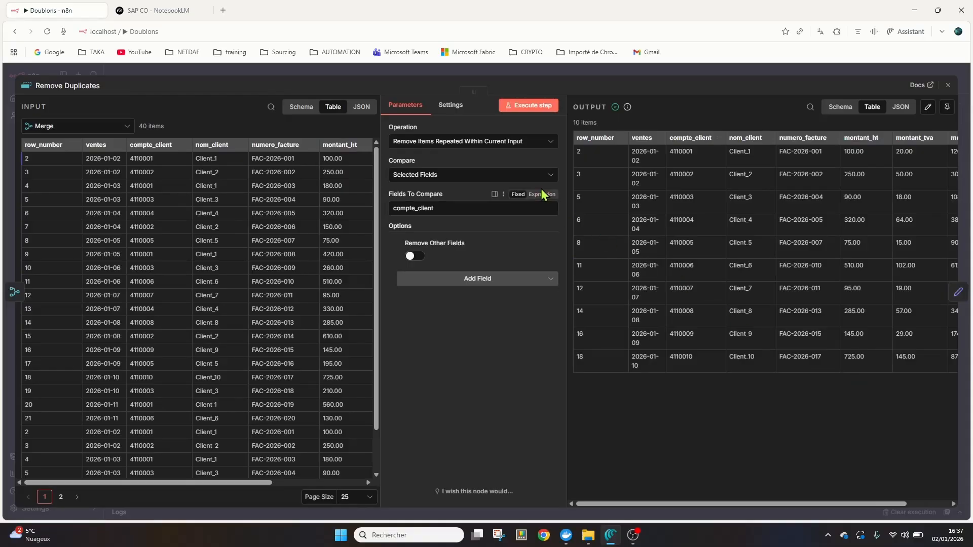
pyautogui.click(551, 147)
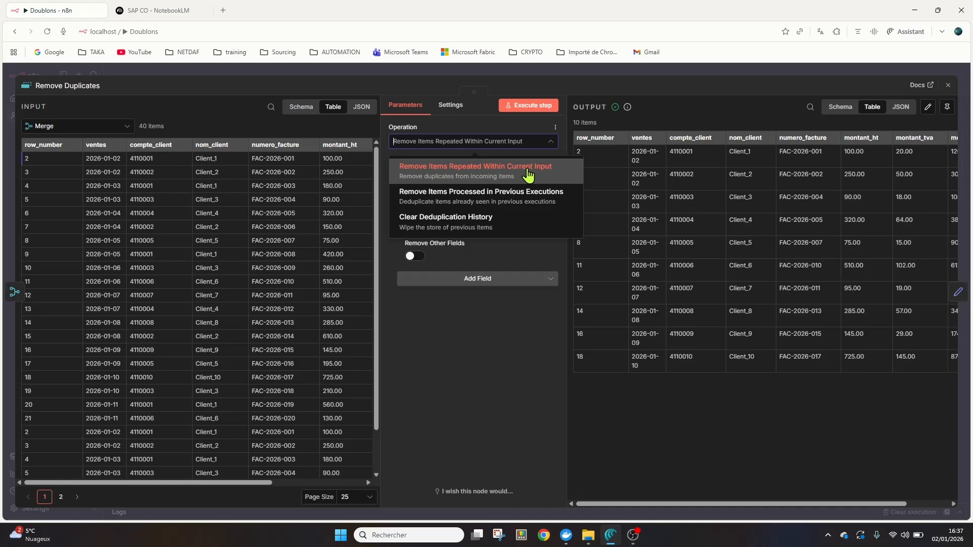
pyautogui.click(516, 175)
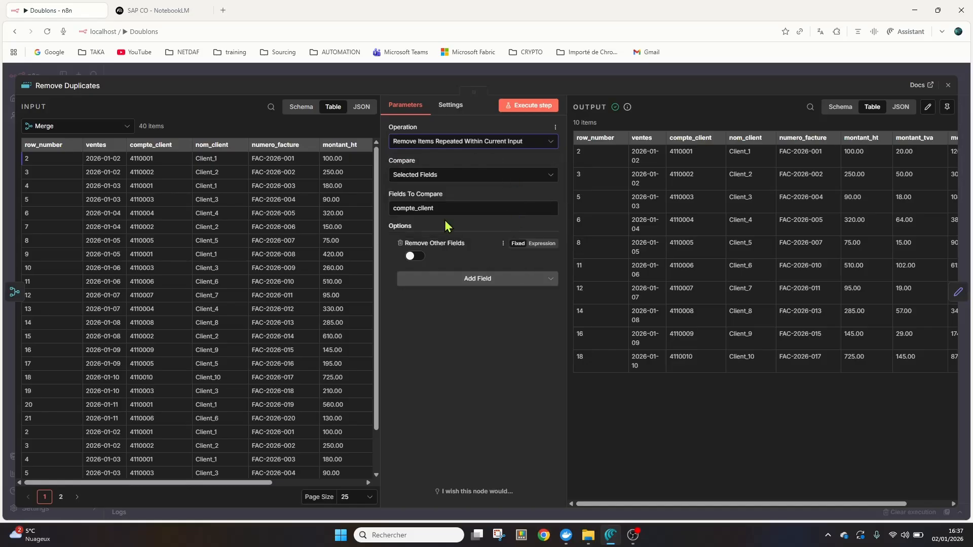
# - Try the All Fields Except comparison in Remove Duplicates, and return it to Selected Fields
pyautogui.click(551, 185)
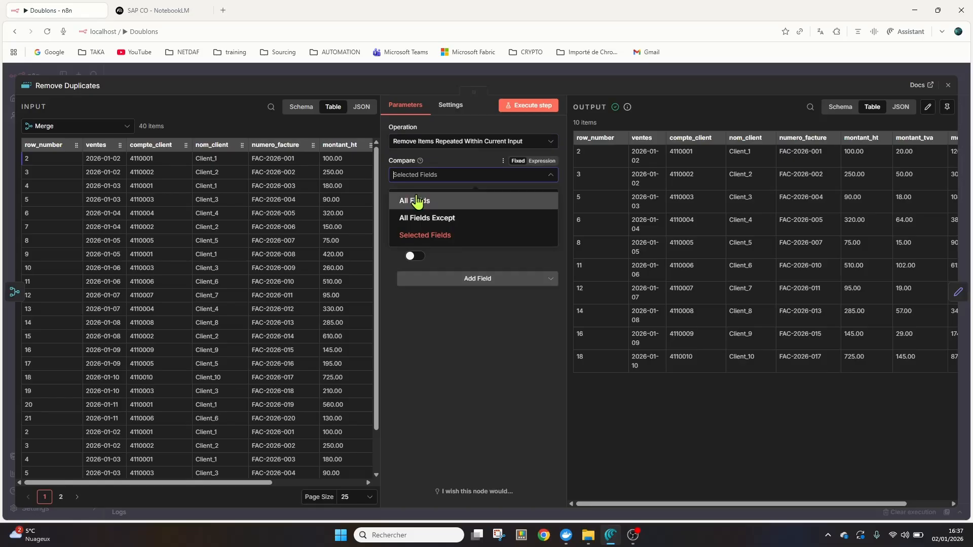
pyautogui.click(450, 221)
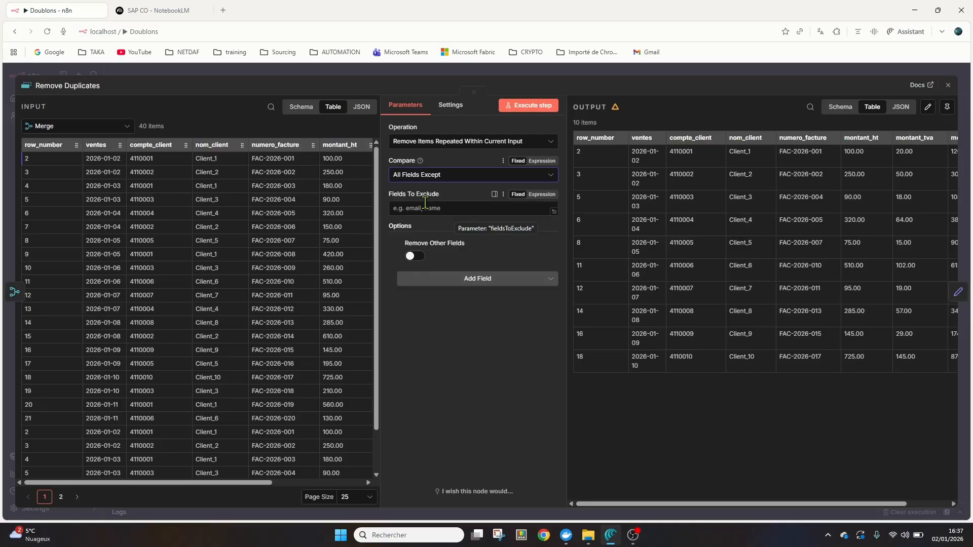
pyautogui.click(549, 176)
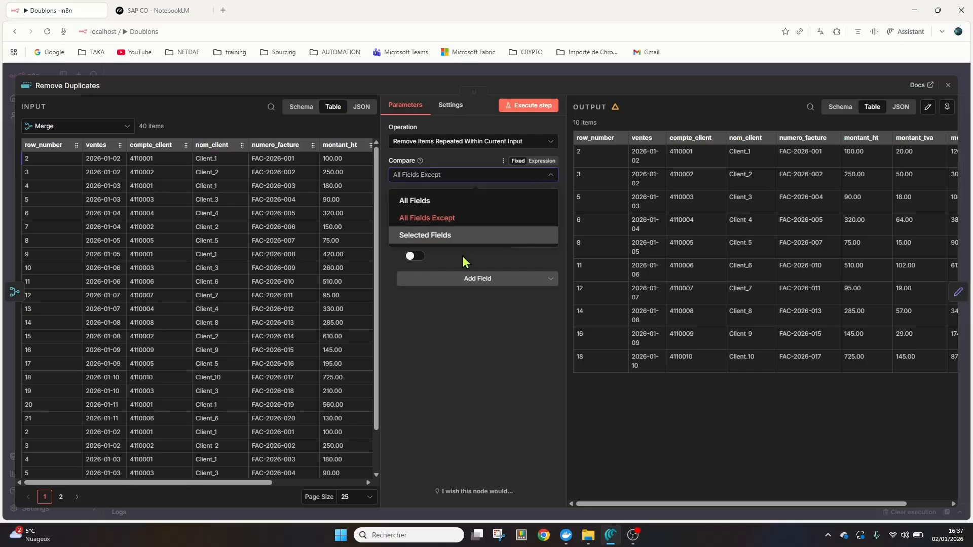
pyautogui.click(450, 237)
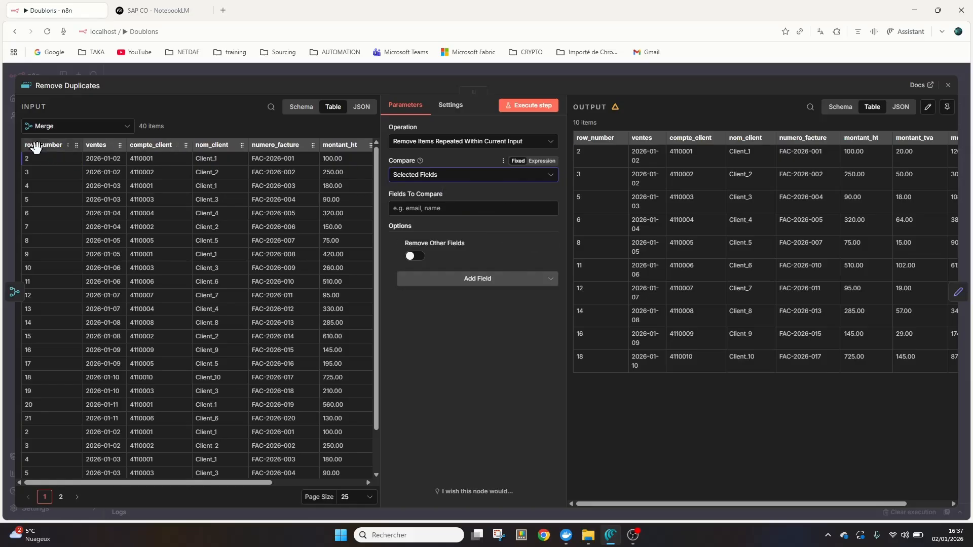
# - Map the row_number column as the field to compare and execute the Remove Duplicates step
pyautogui.moveTo(36, 147)
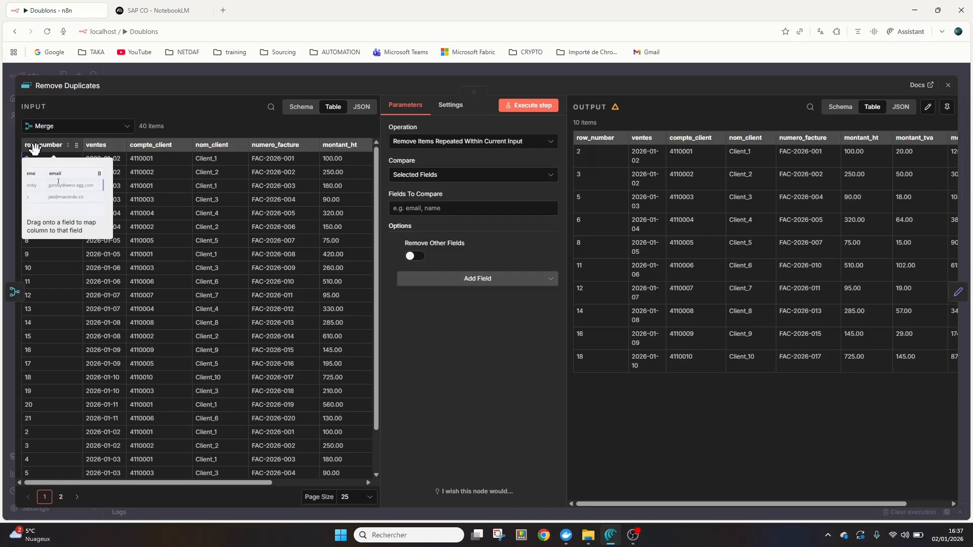
pyautogui.moveTo(34, 148); pyautogui.dragTo(456, 211)
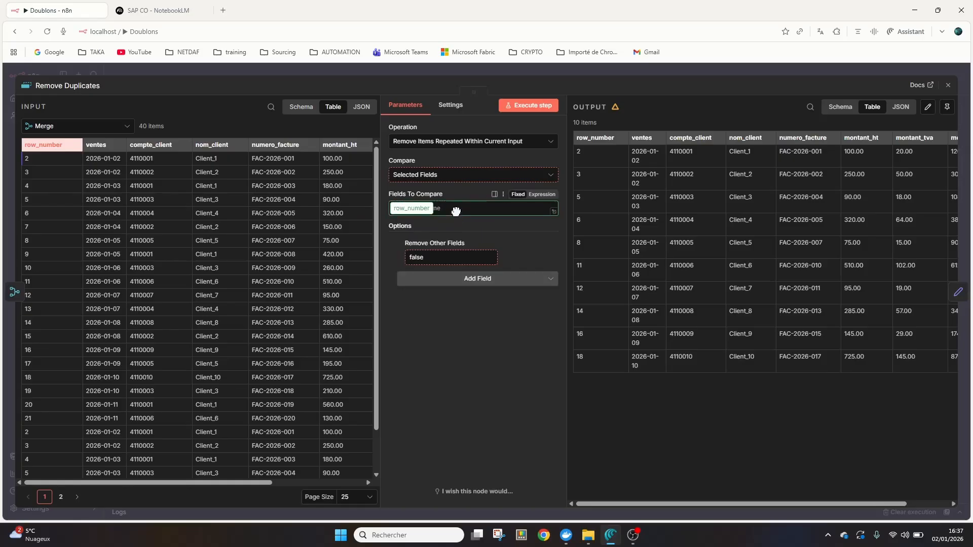
pyautogui.moveTo(456, 211); pyautogui.dragTo(455, 212)
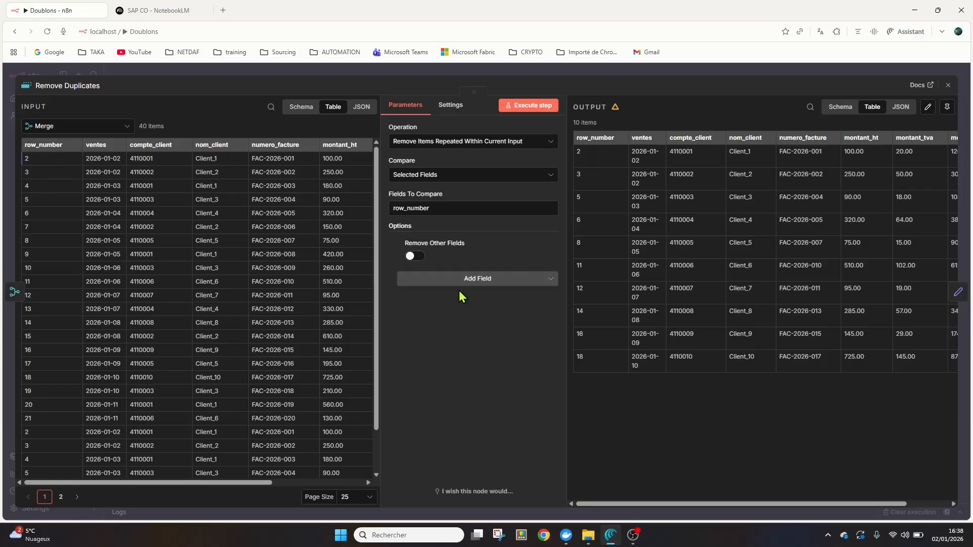
pyautogui.click(521, 109)
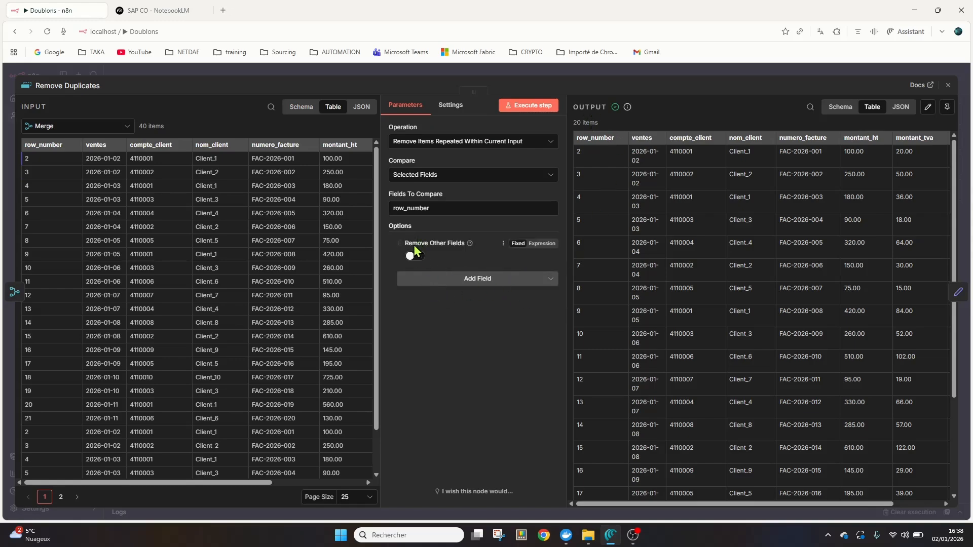
# - Execute the Remove Duplicates step with Remove Other Fields turned on, and again with it turned off
pyautogui.click(413, 258)
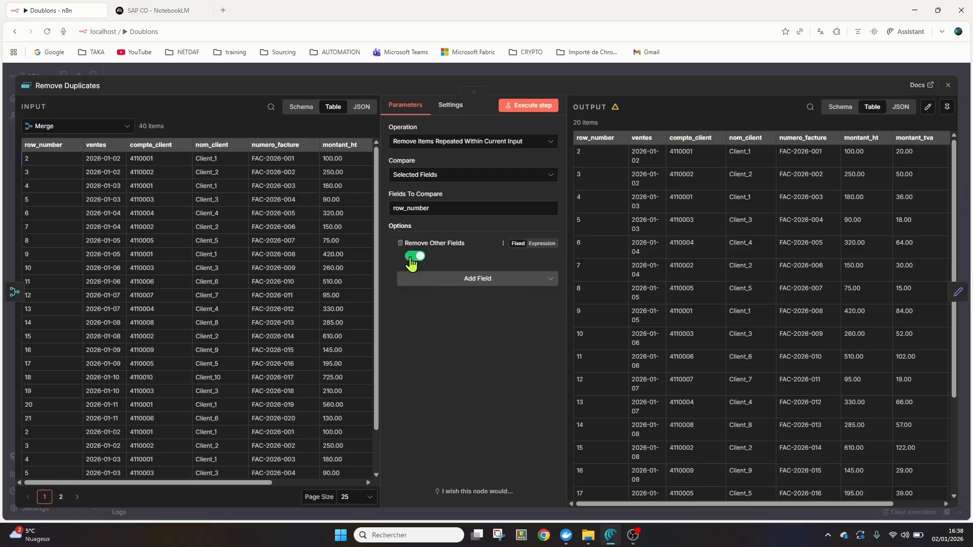
pyautogui.click(554, 282)
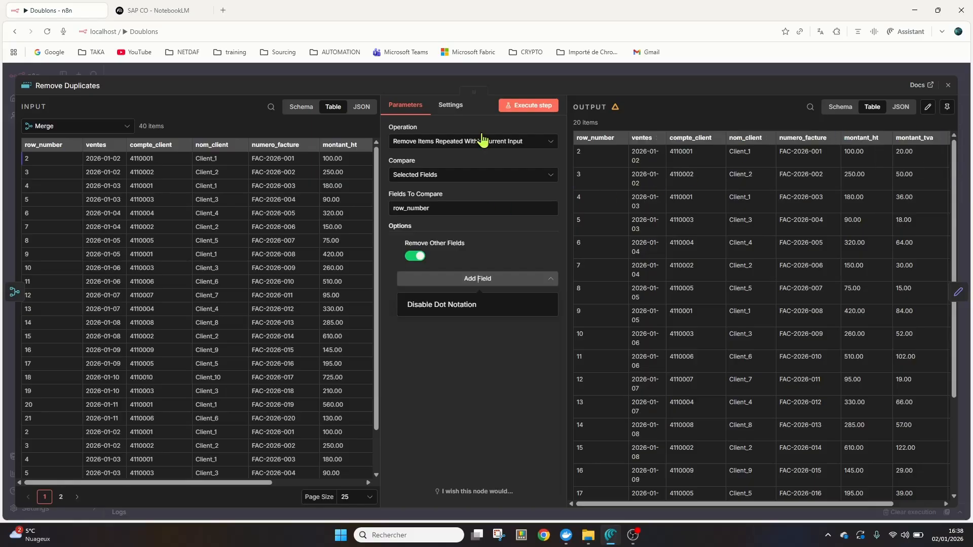
pyautogui.click(532, 106)
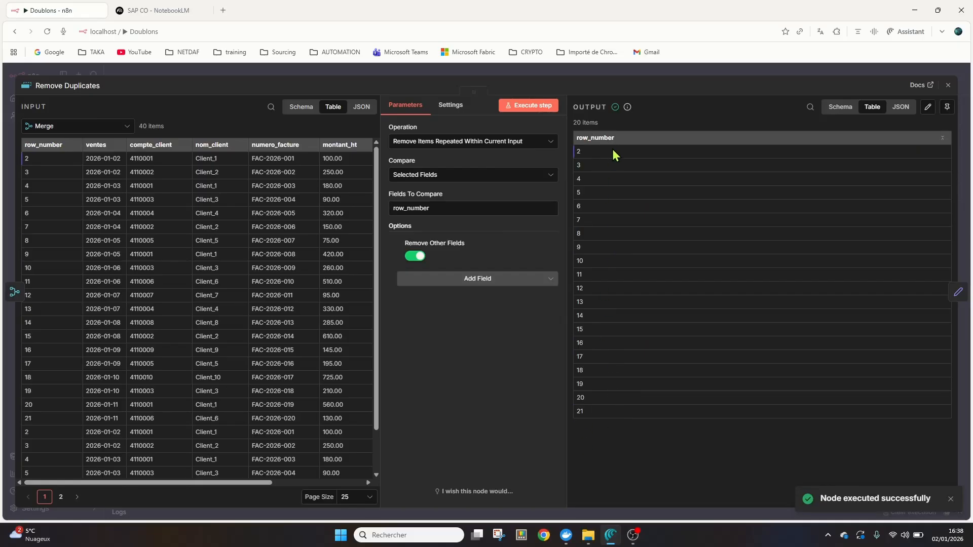
pyautogui.click(415, 257)
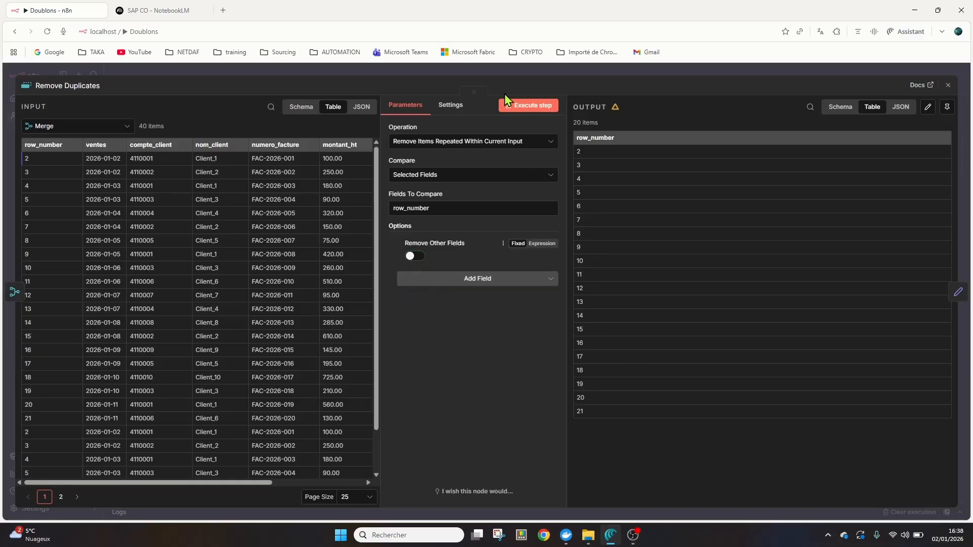
pyautogui.click(530, 105)
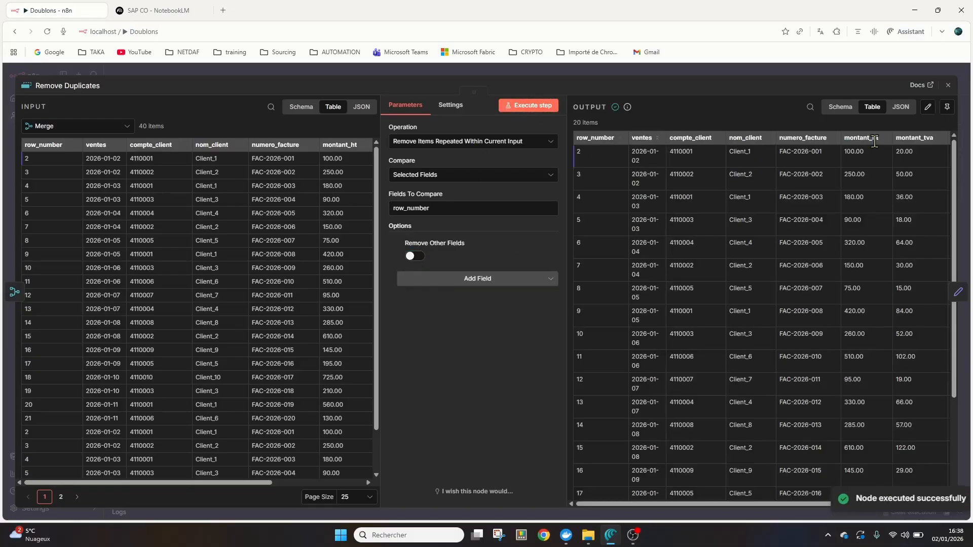
pyautogui.click(948, 85)
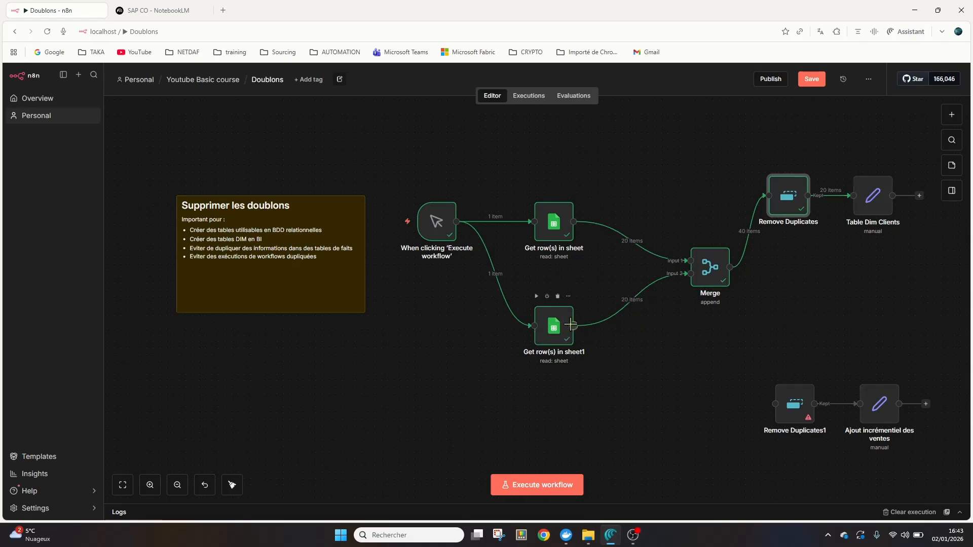
# - Connect Get row(s) in sheet1 to Remove Duplicates1 and choose Remove Items Processed in Previous Executions as its operation
pyautogui.moveTo(572, 324); pyautogui.dragTo(771, 404)
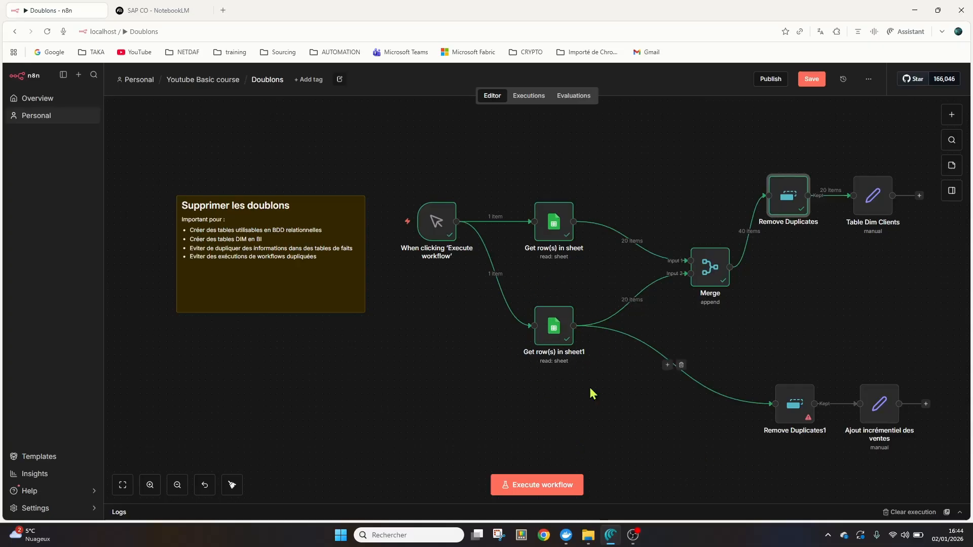
pyautogui.doubleClick(789, 425)
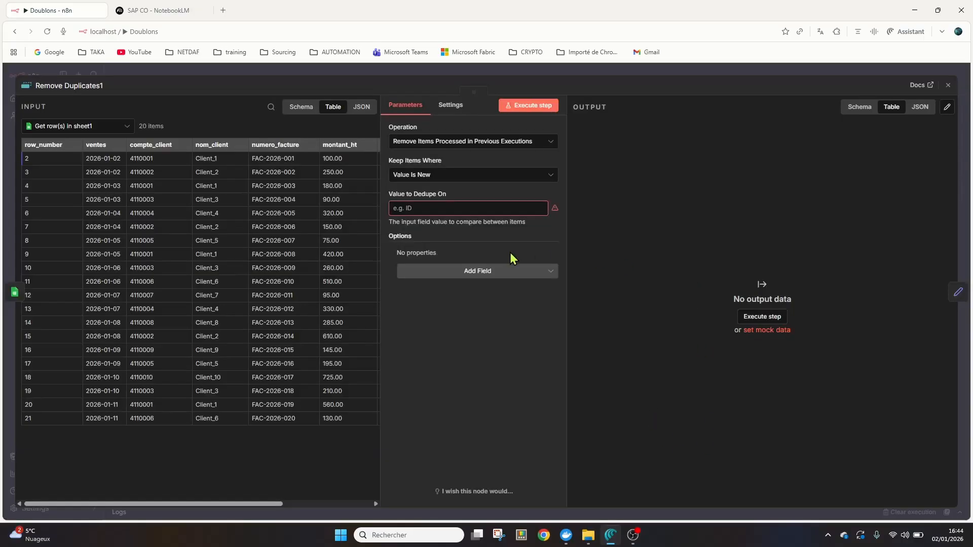
pyautogui.click(553, 147)
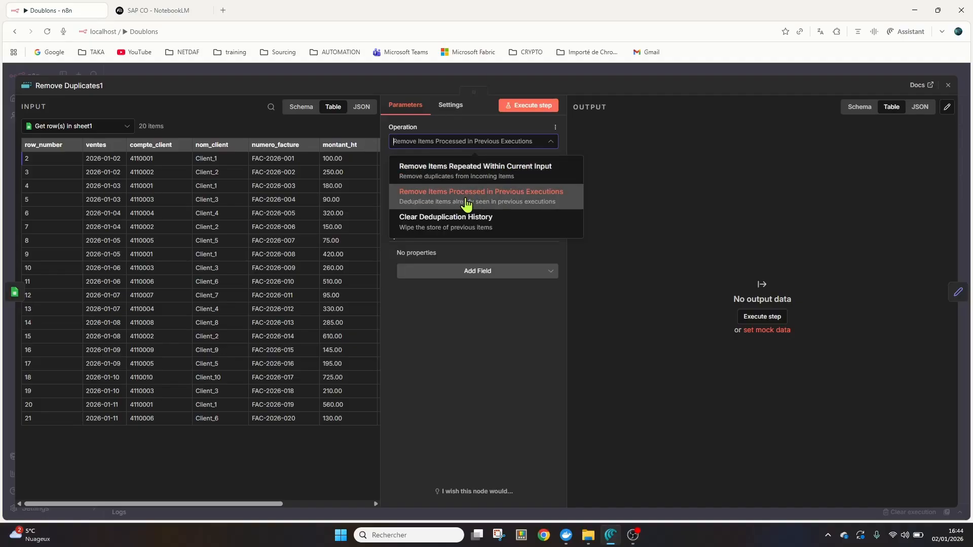
pyautogui.click(525, 204)
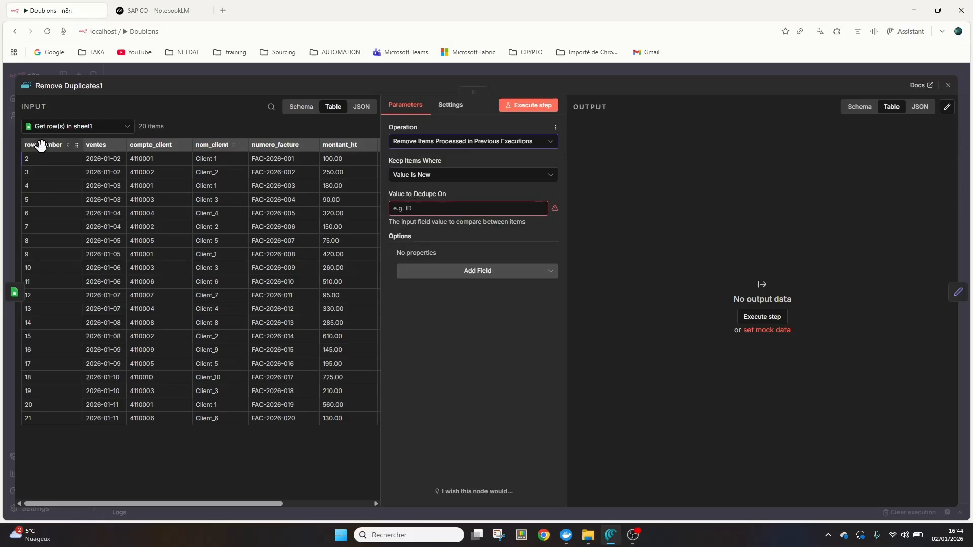
# - Map row_number as the value to dedupe on in Remove Duplicates1 and execute the step
pyautogui.moveTo(41, 146); pyautogui.dragTo(414, 222)
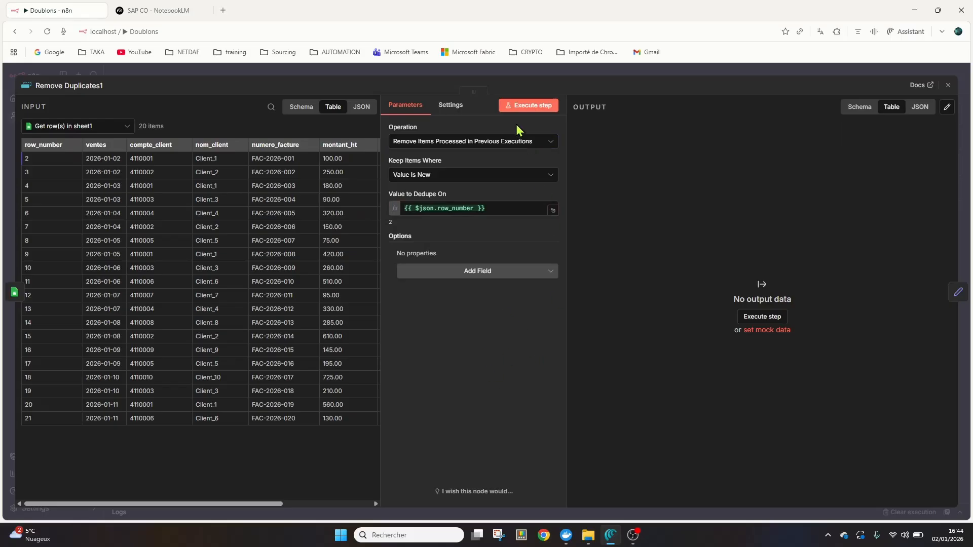
pyautogui.click(530, 106)
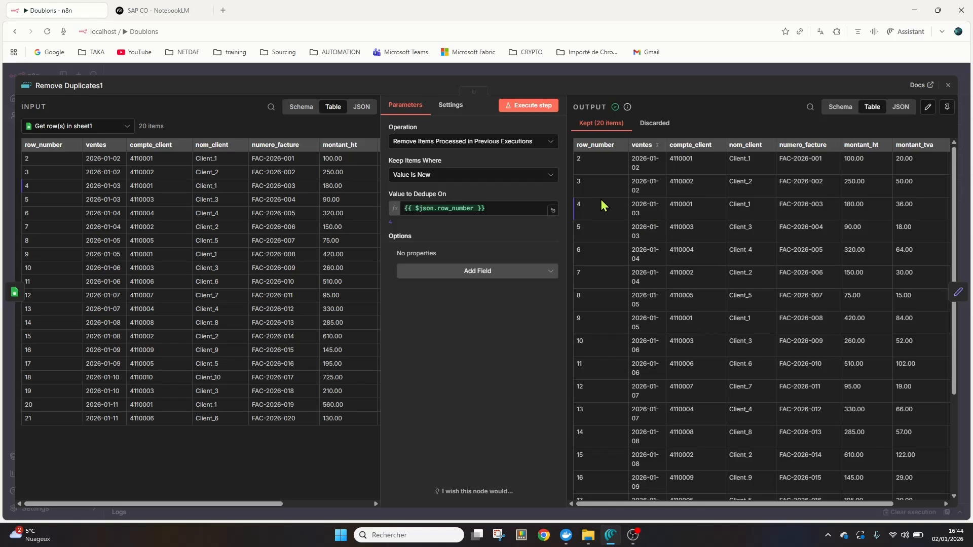
# - Execute Remove Duplicates1 repeatedly and check its kept and discarded items
pyautogui.click(527, 107)
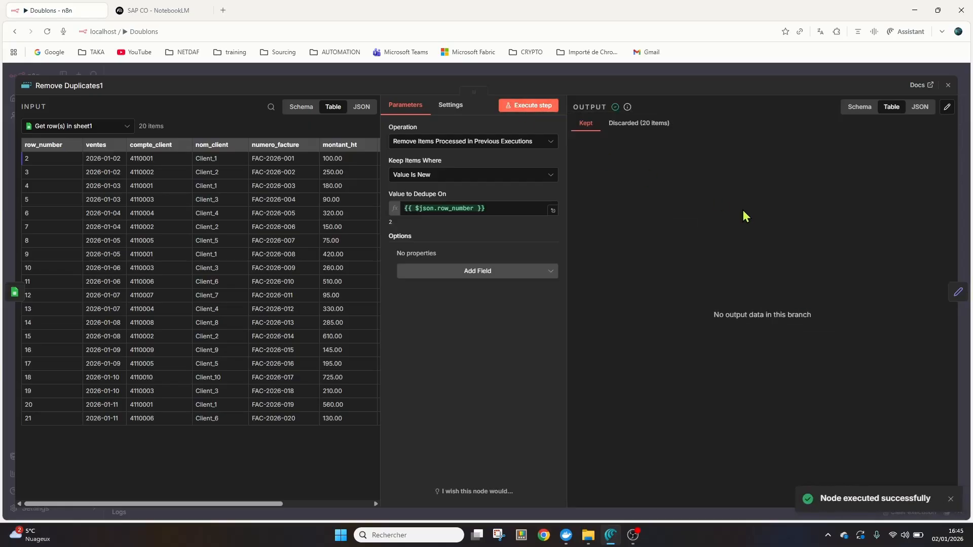
pyautogui.click(636, 127)
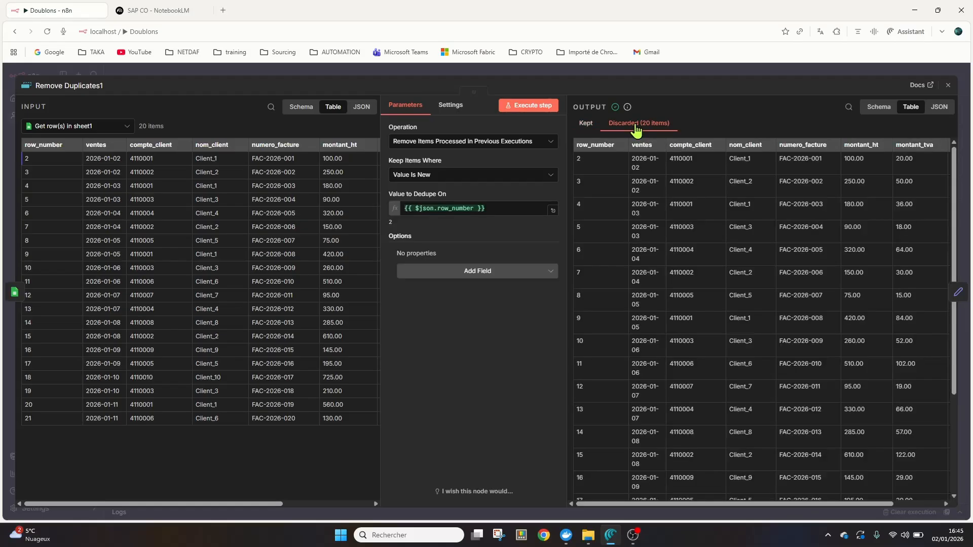
pyautogui.click(584, 126)
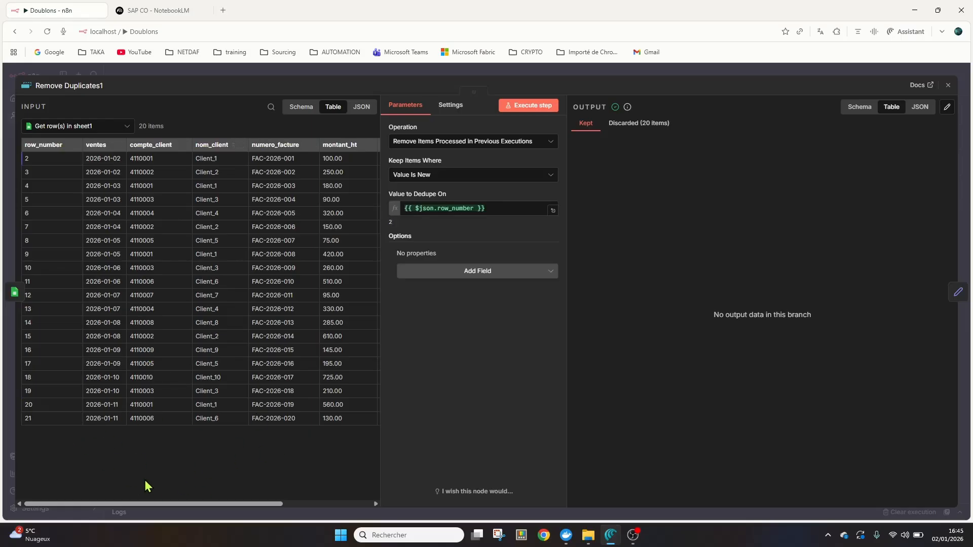
pyautogui.click(525, 105)
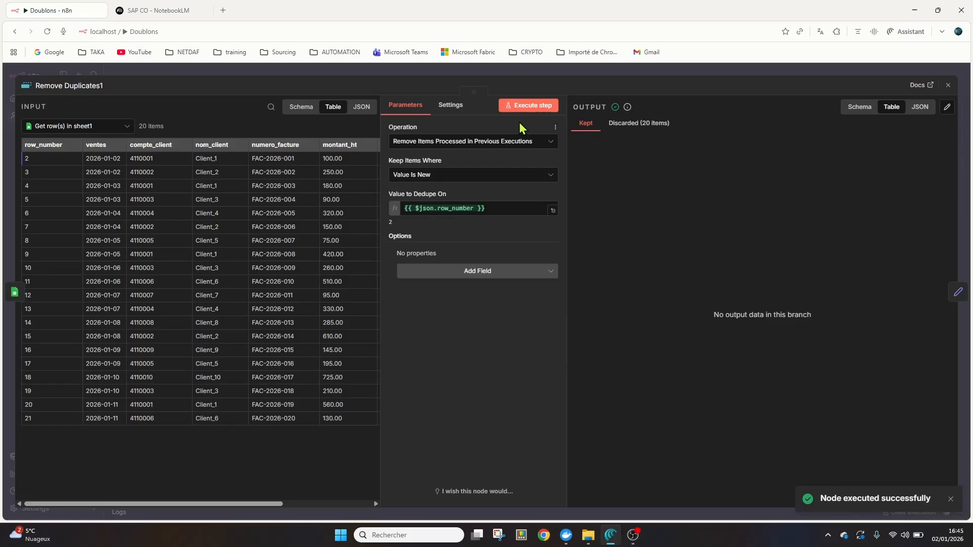
pyautogui.click(522, 105)
pyautogui.click(948, 85)
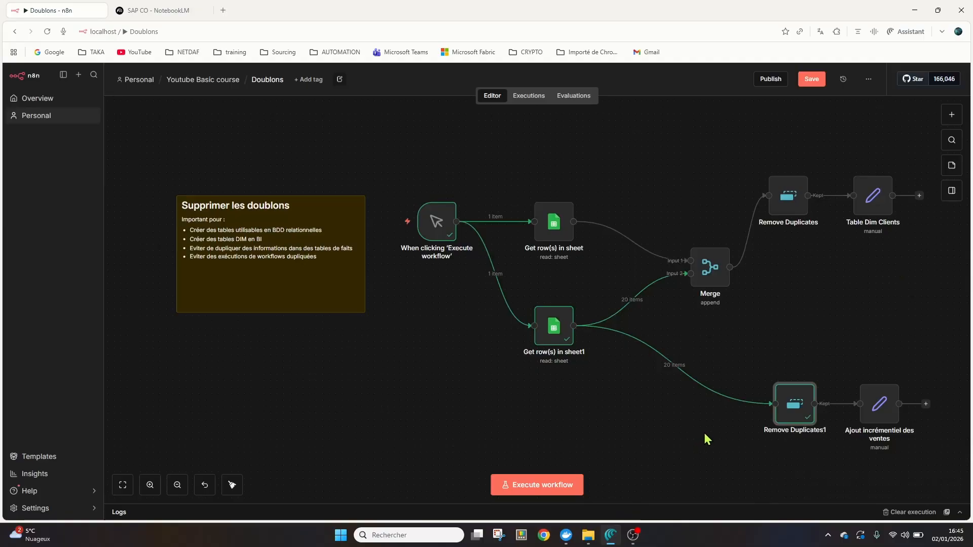
# - Move the Ajout incrémentiel des ventes node farther from Remove Duplicates1, up and to its right
pyautogui.moveTo(701, 432); pyautogui.dragTo(447, 409)
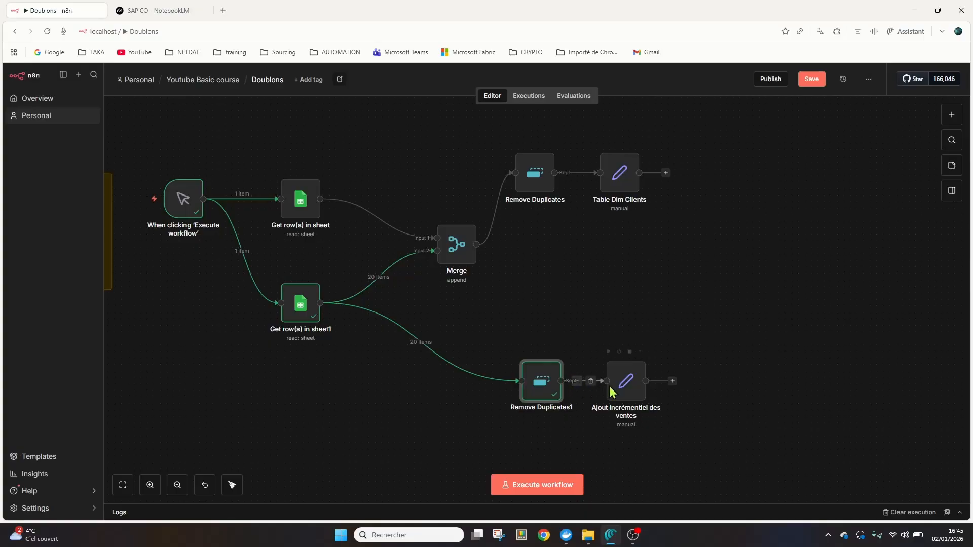
pyautogui.moveTo(640, 398); pyautogui.dragTo(698, 385)
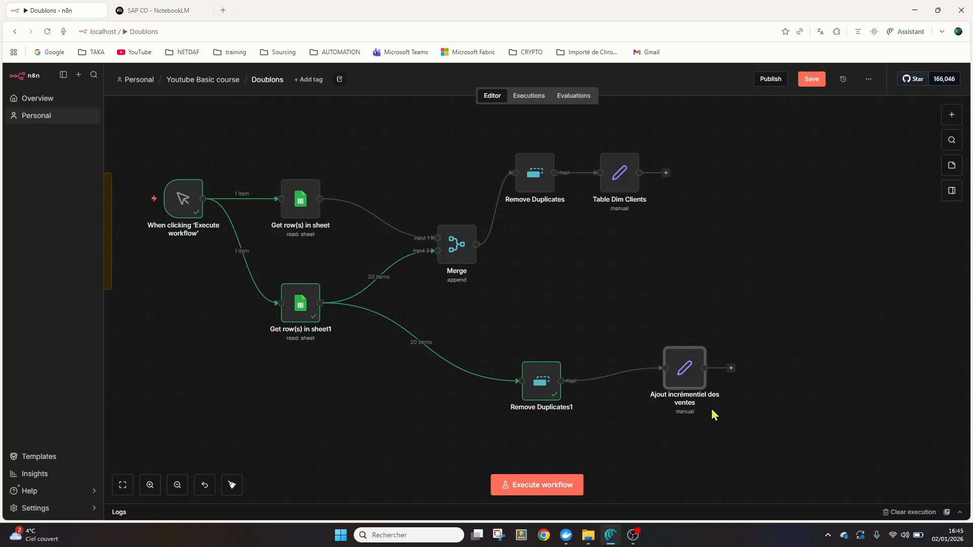
pyautogui.moveTo(676, 371); pyautogui.dragTo(682, 326)
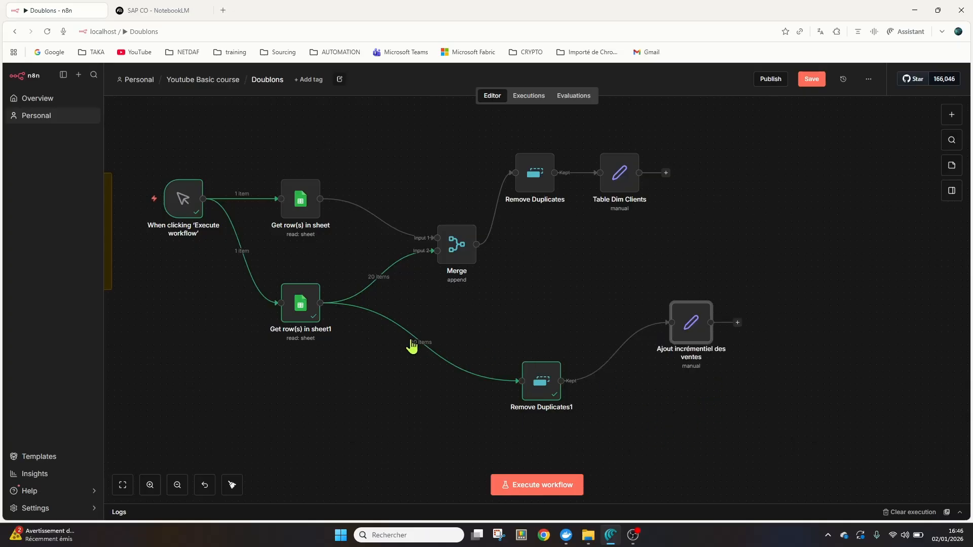